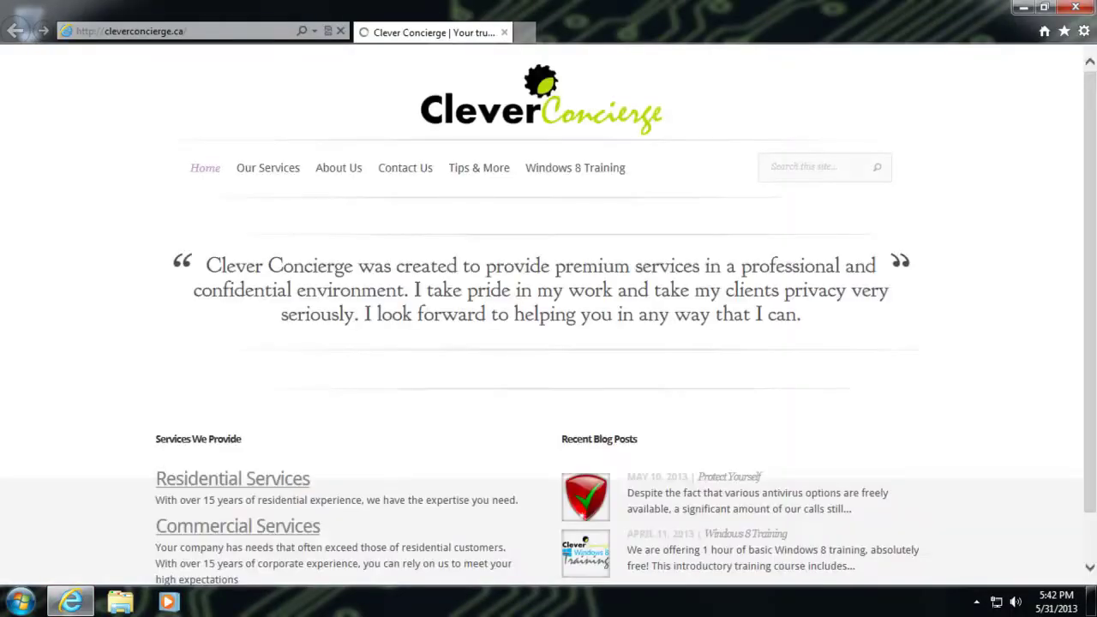
- Go to lavasoft.com and choose the free download on the Ad-Aware Free Antivirus+ page
{"action": "key", "text": "alt+d"}
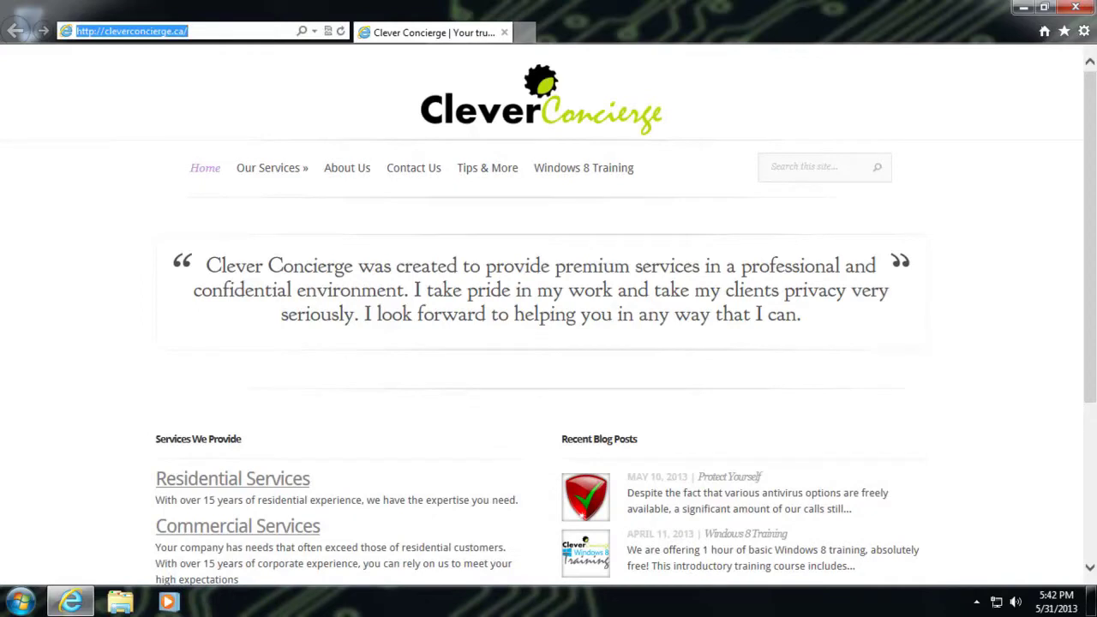
{"action": "type", "text": "lavasoft"}
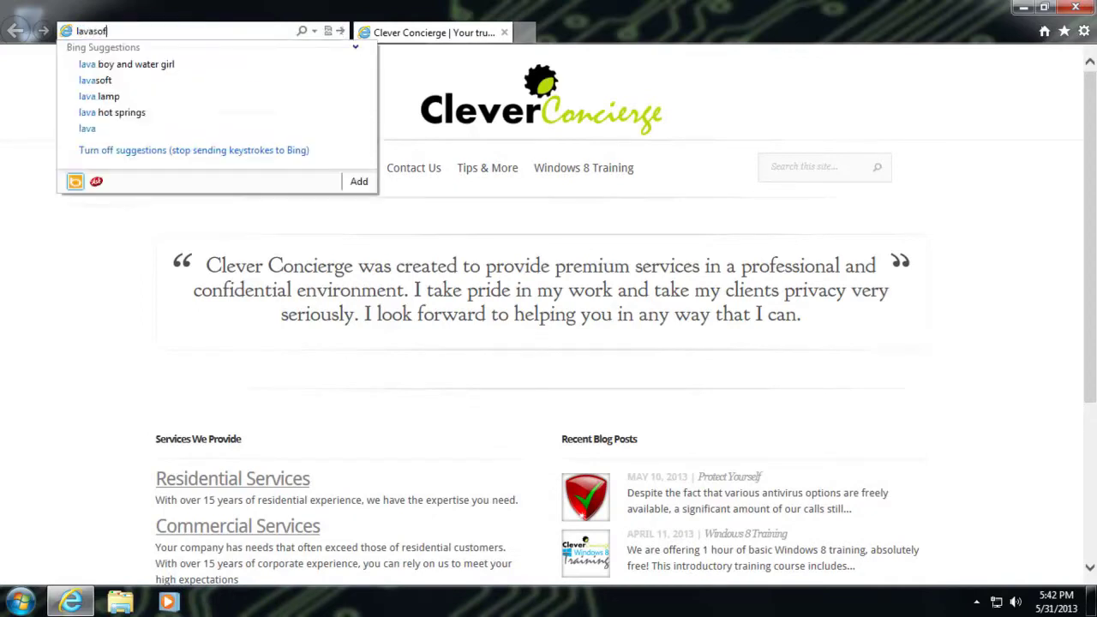
{"action": "type", "text": ".com"}
{"action": "key", "text": "Return"}
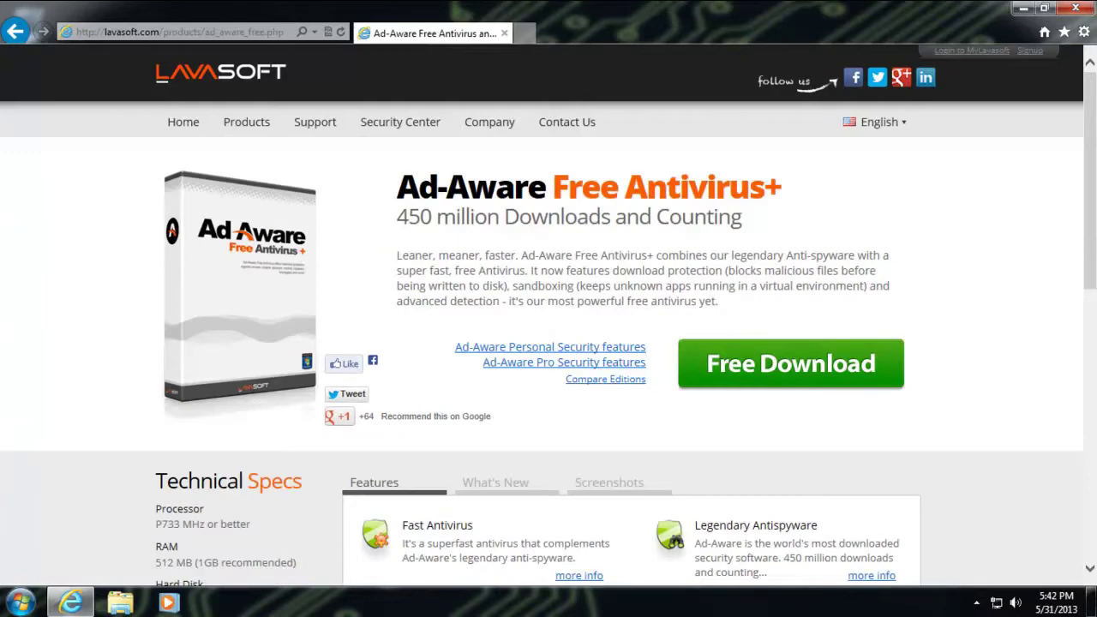
{"action": "left_click", "coordinate": [801, 382]}
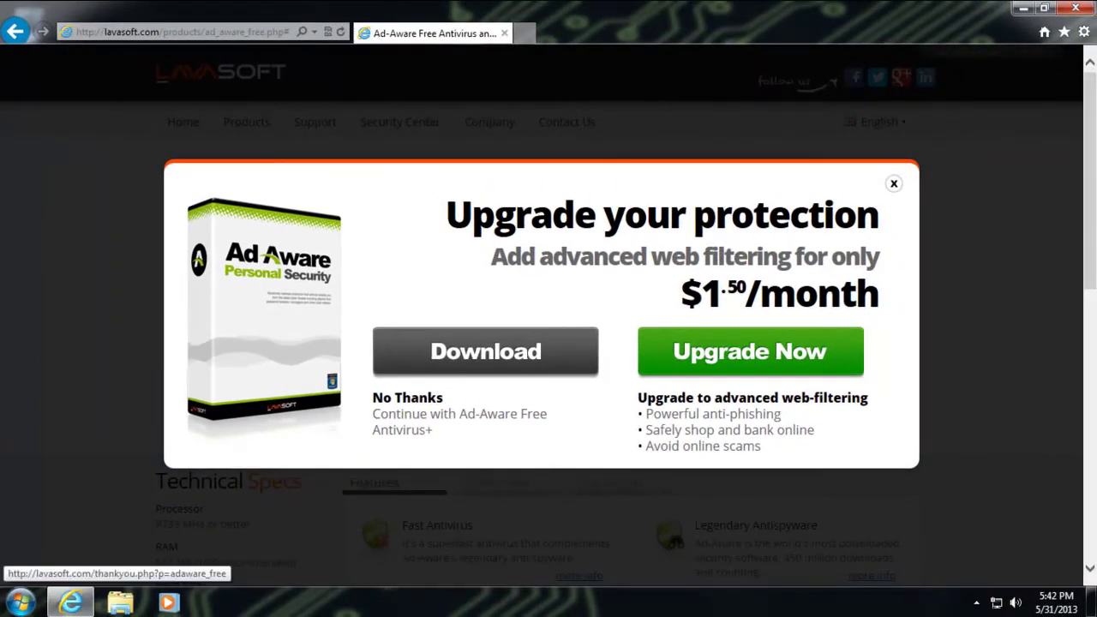
- Decline the web-filtering upgrade, then download and run the free Ad-Aware installer
{"action": "left_click", "coordinate": [485, 351]}
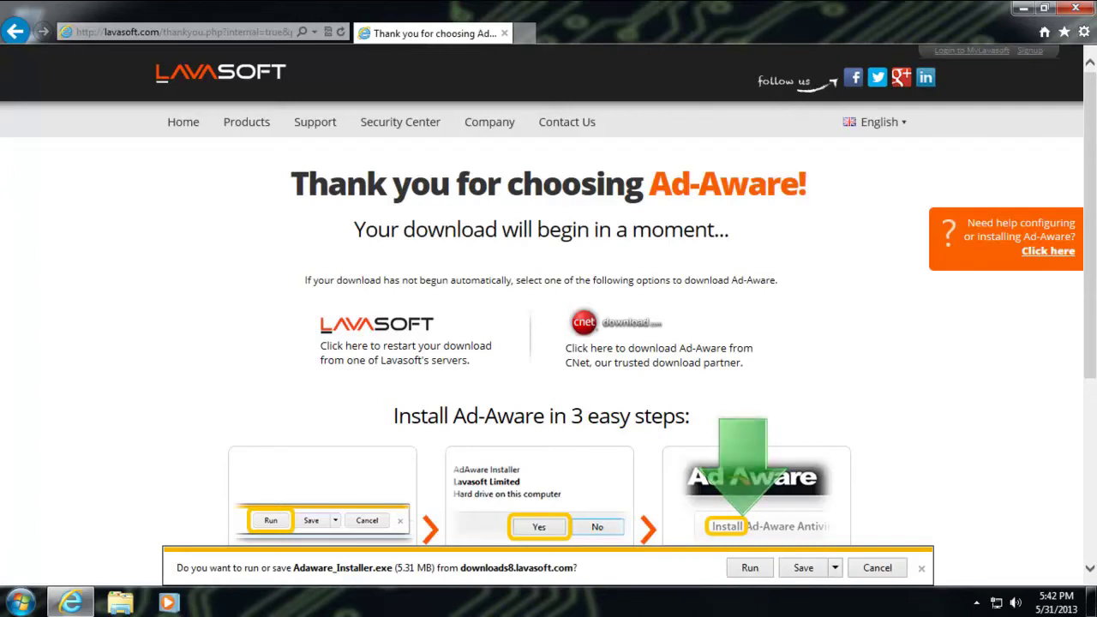
{"action": "key", "text": "alt+r"}
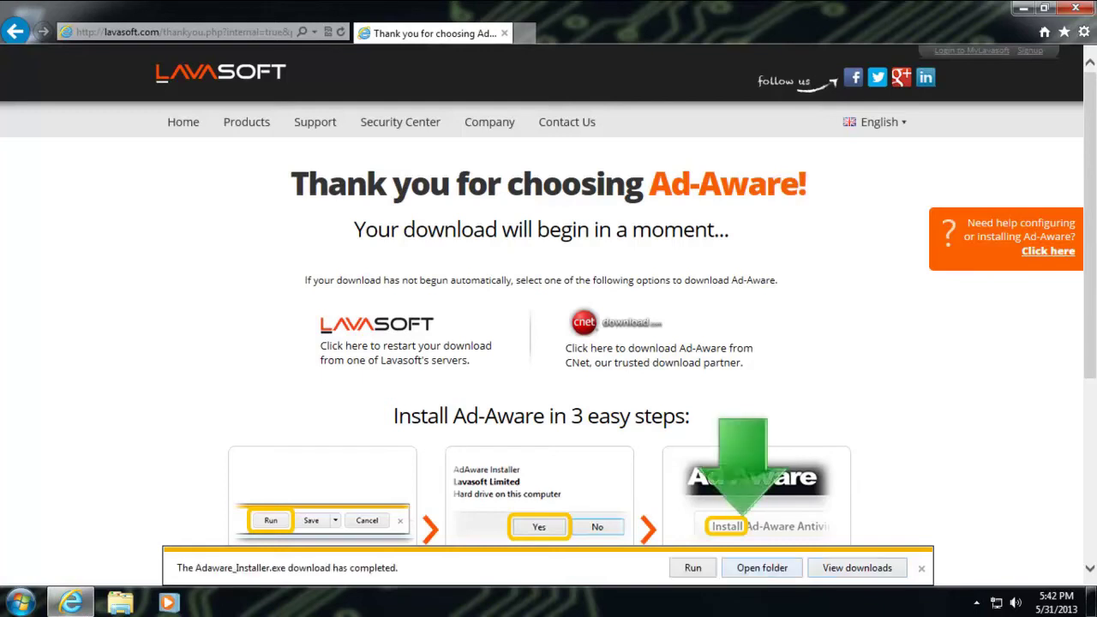
{"action": "key", "text": "alt+r"}
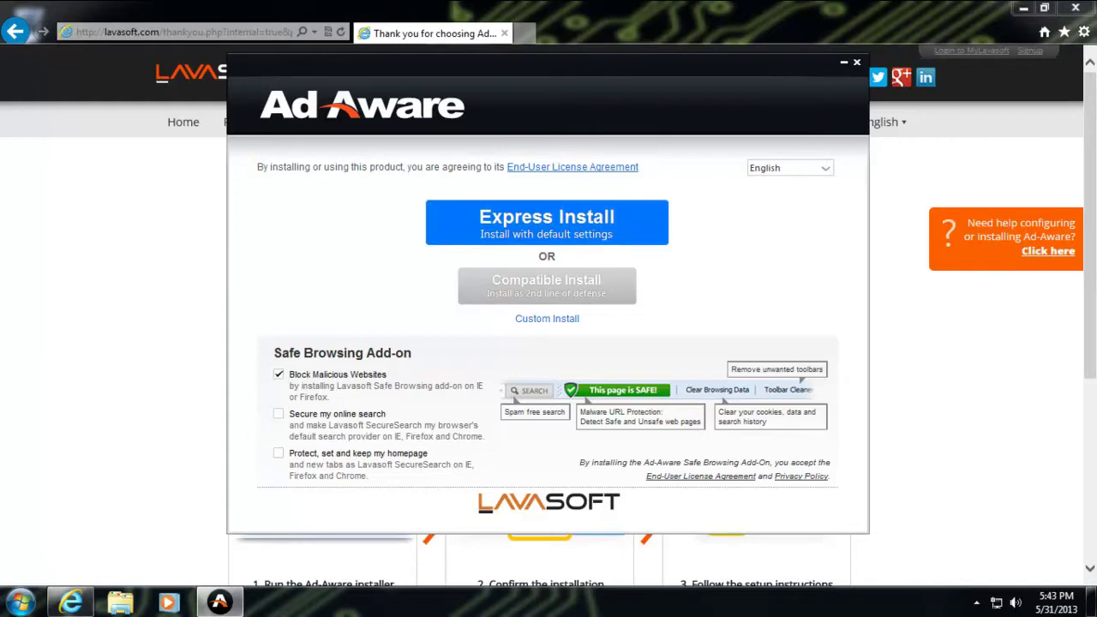
- Choose Express Install to install Ad-Aware with default settings
{"action": "left_click", "coordinate": [547, 222]}
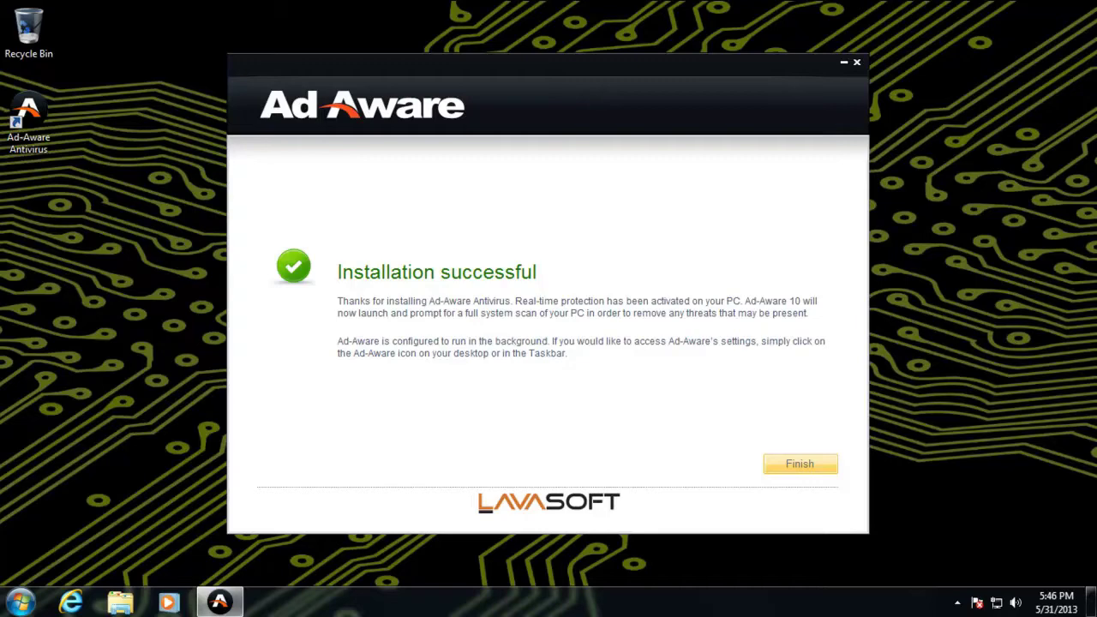
- Finish the Ad-Aware installer on the Installation successful screen
{"action": "key", "text": "Return"}
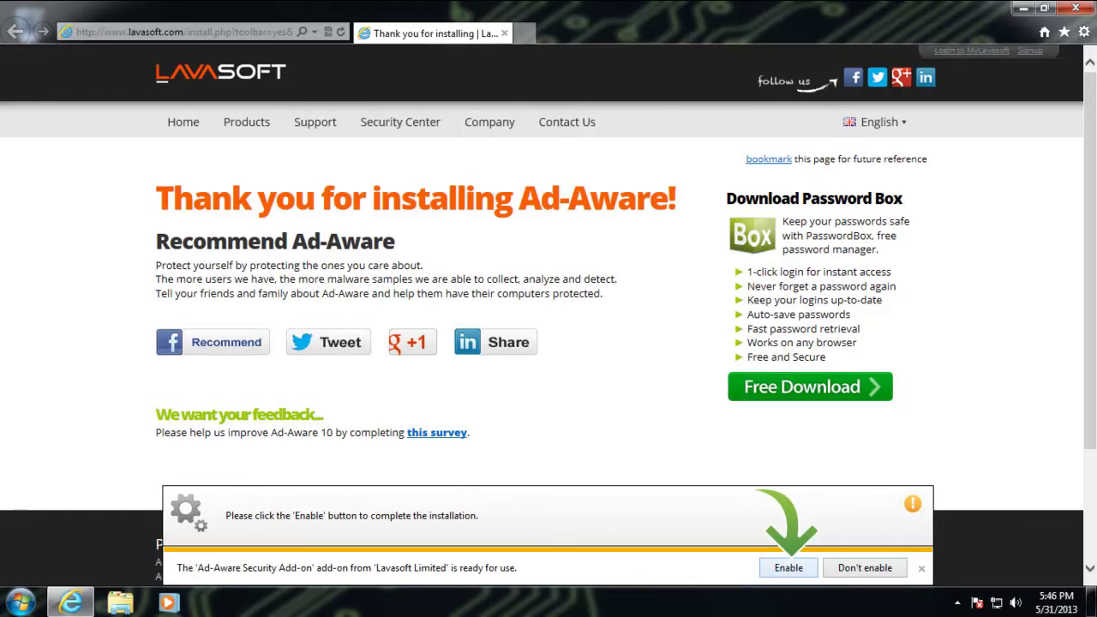
- Enable the Ad-Aware Security add-on, then close Internet Explorer
{"action": "left_click", "coordinate": [788, 568]}
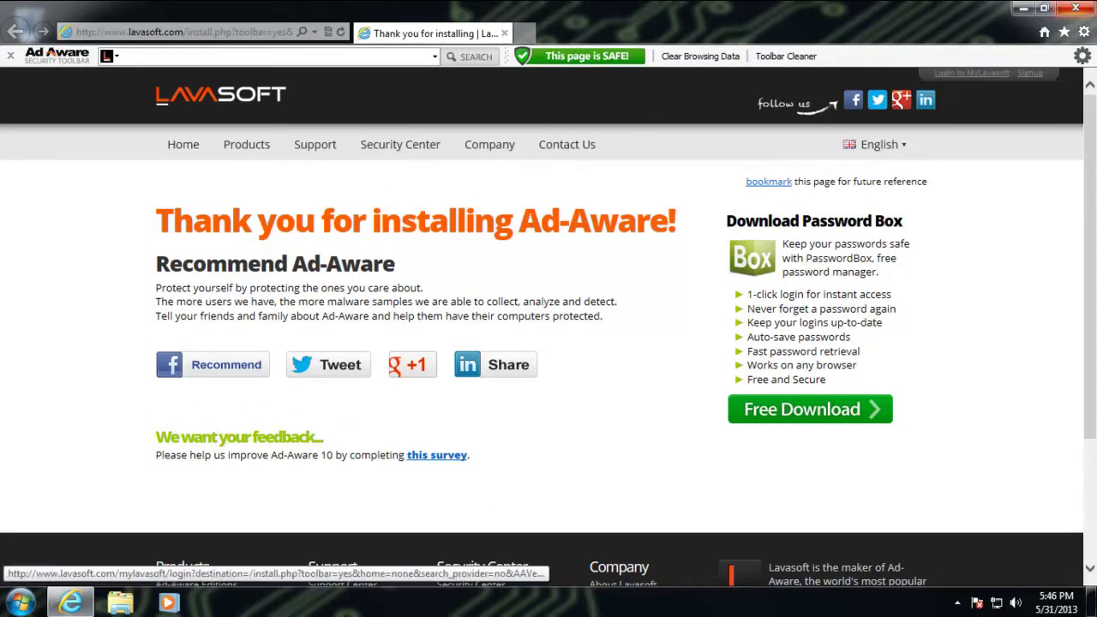
{"action": "left_click", "coordinate": [1076, 9]}
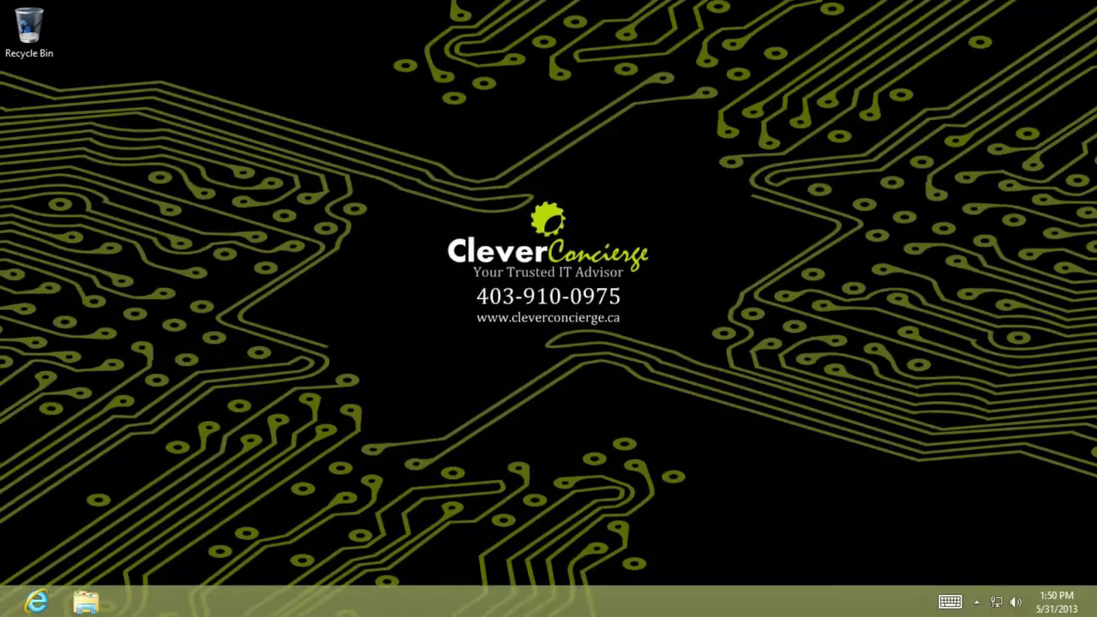
{"action": "key", "text": "super"}
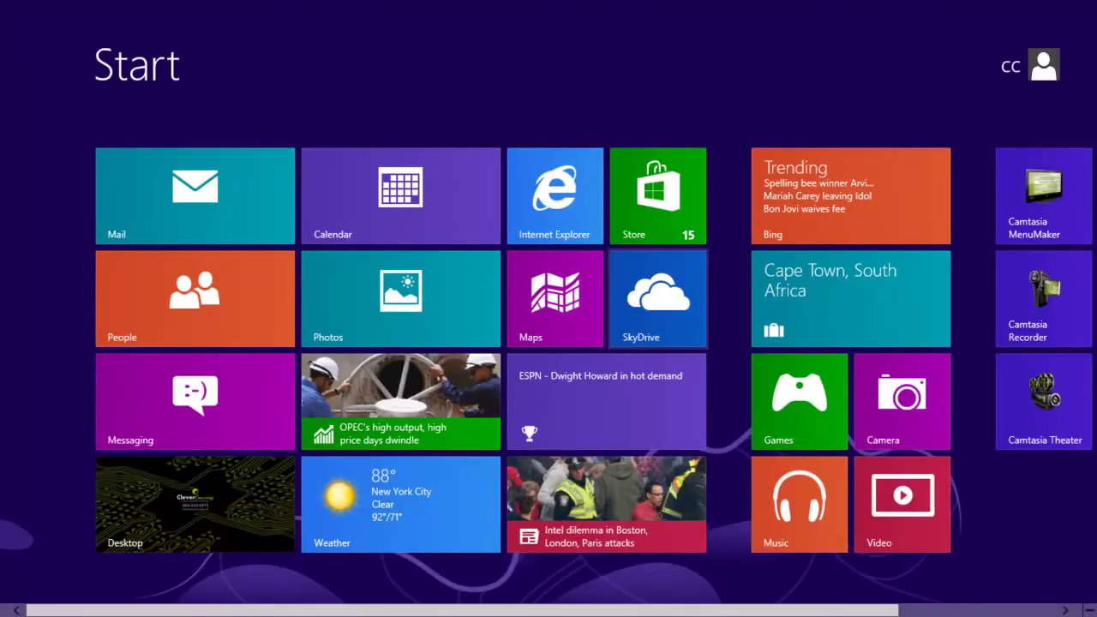
{"action": "key", "text": "Return"}
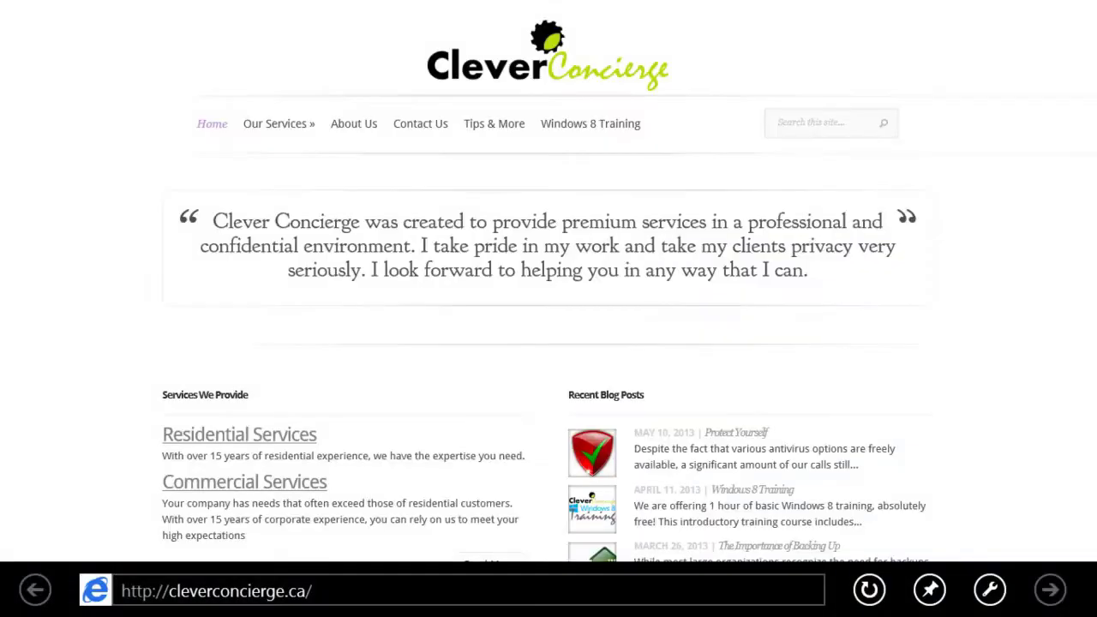
{"action": "key", "text": "alt+d"}
{"action": "type", "text": "www.la"}
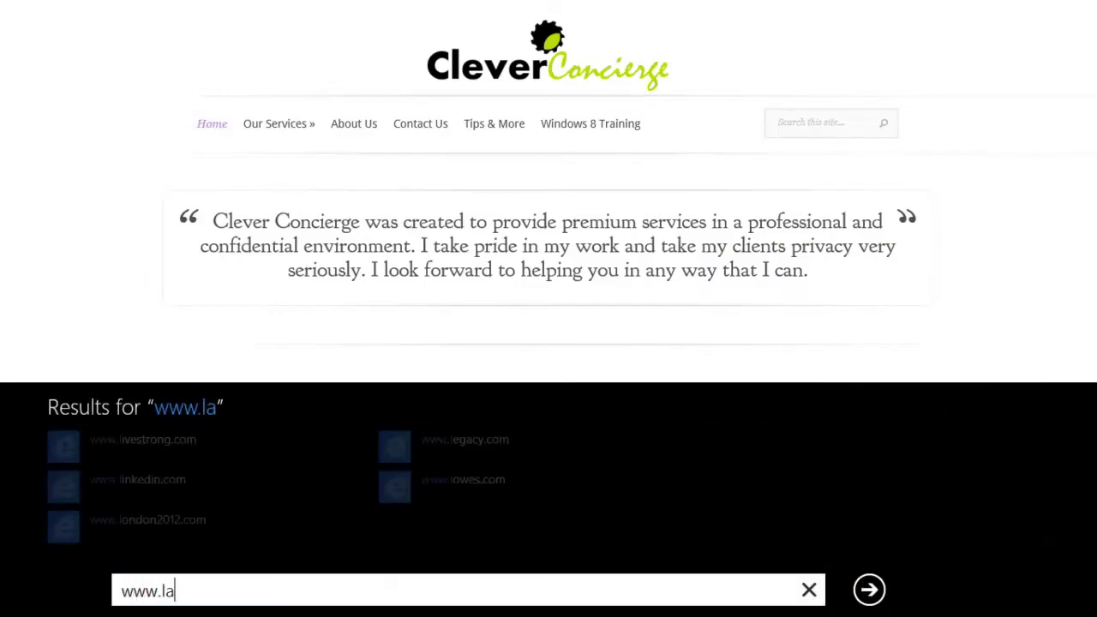
{"action": "type", "text": "vasoft.com"}
{"action": "key", "text": "Return"}
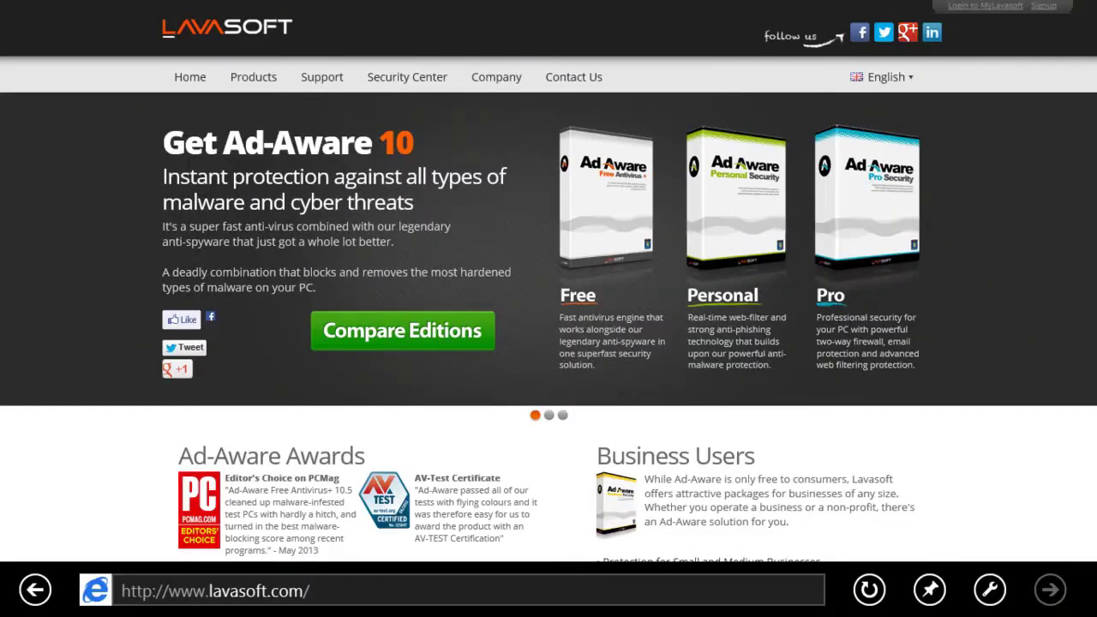
- Start the Ad-Aware Free download, declining the paid upgrade
{"action": "left_click", "coordinate": [614, 277]}
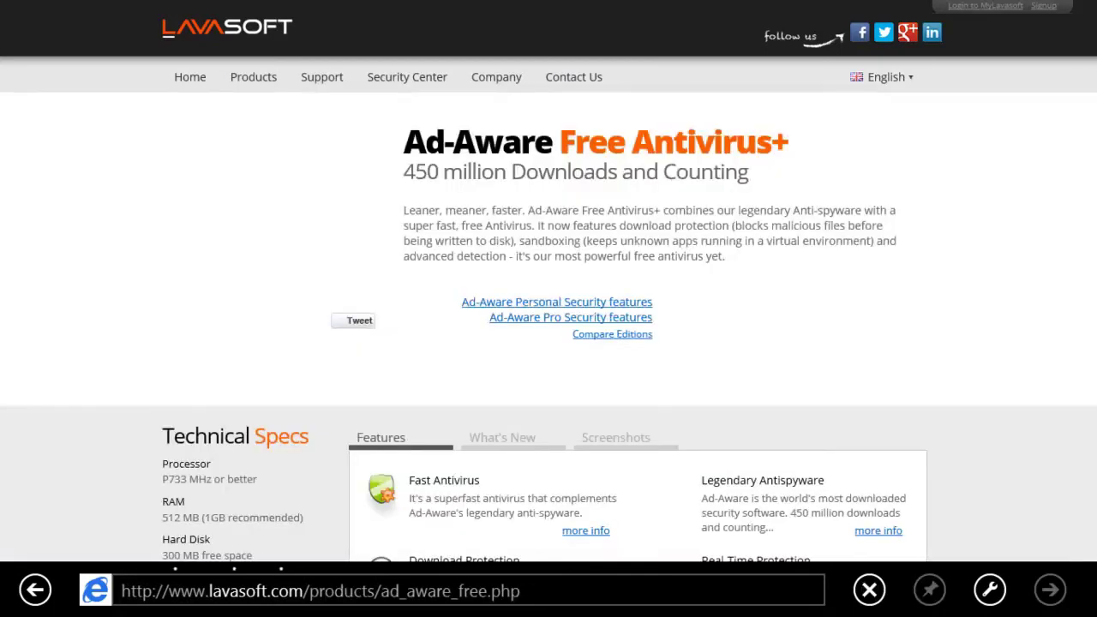
{"action": "left_click", "coordinate": [785, 318]}
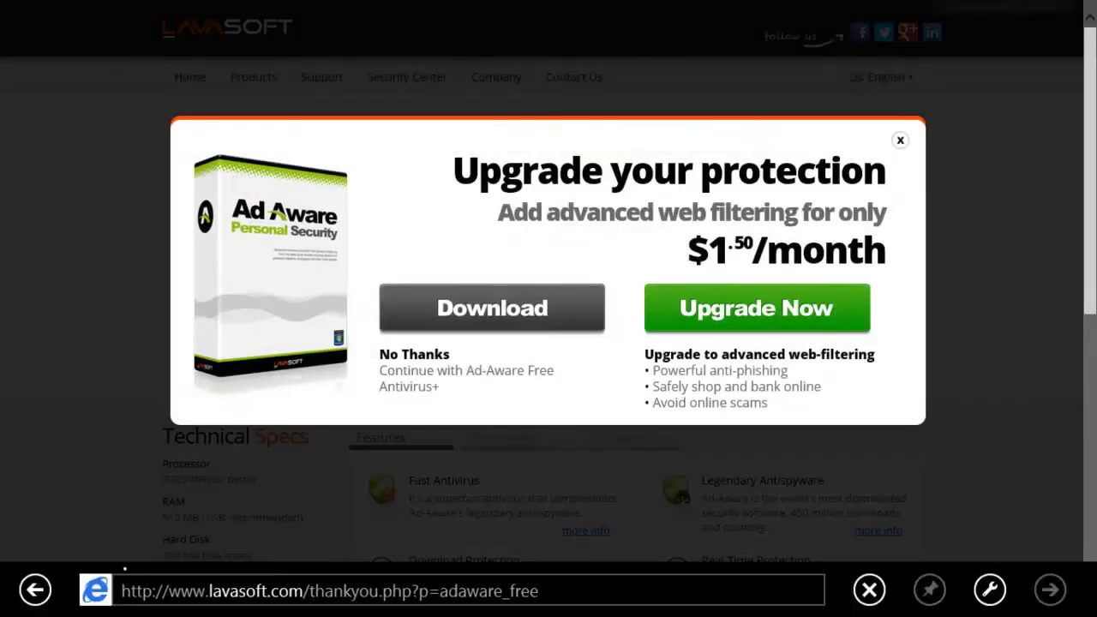
{"action": "left_click", "coordinate": [491, 308]}
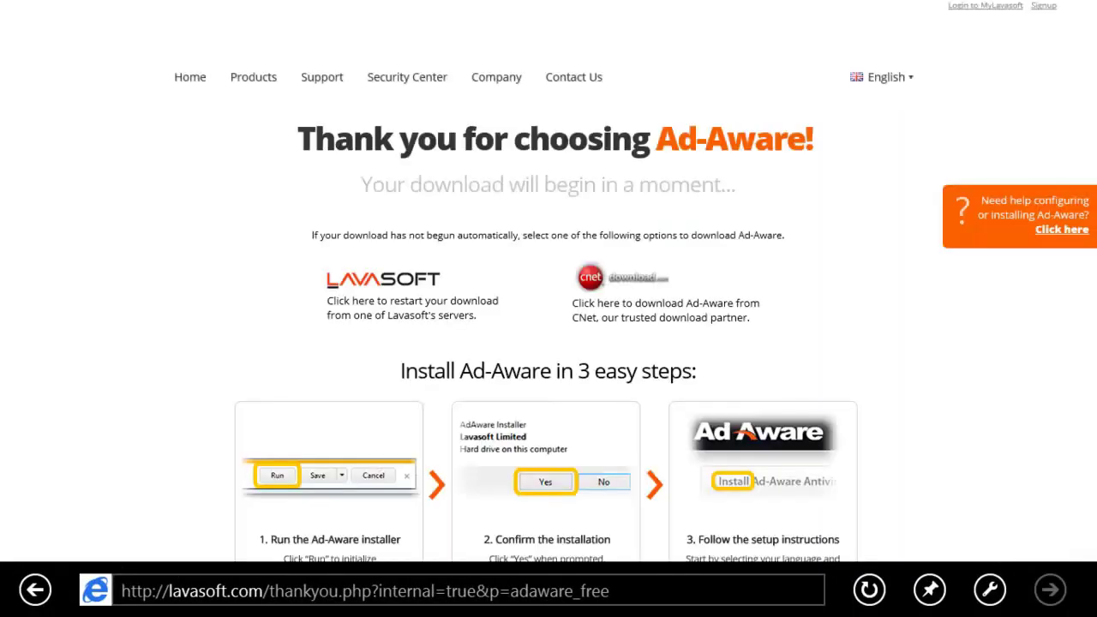